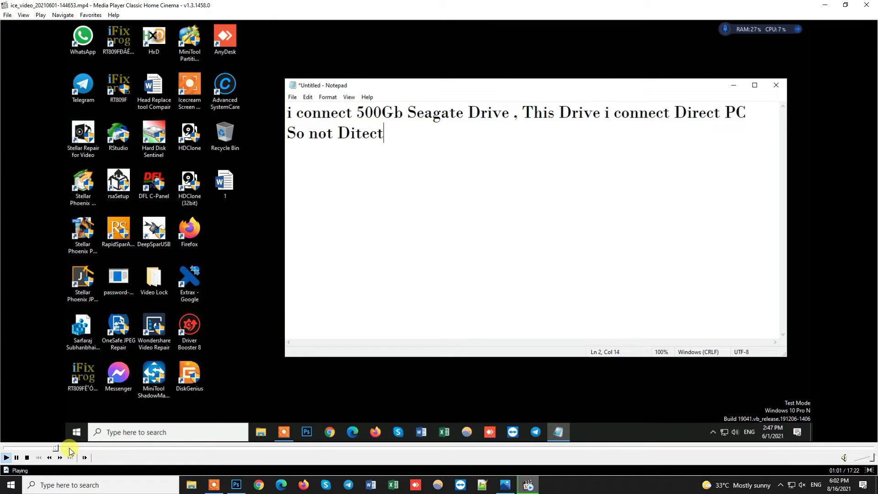
Skip through the screencast from about 01:18 to 06:22, past the typed Notepad explanation
click(69, 448)
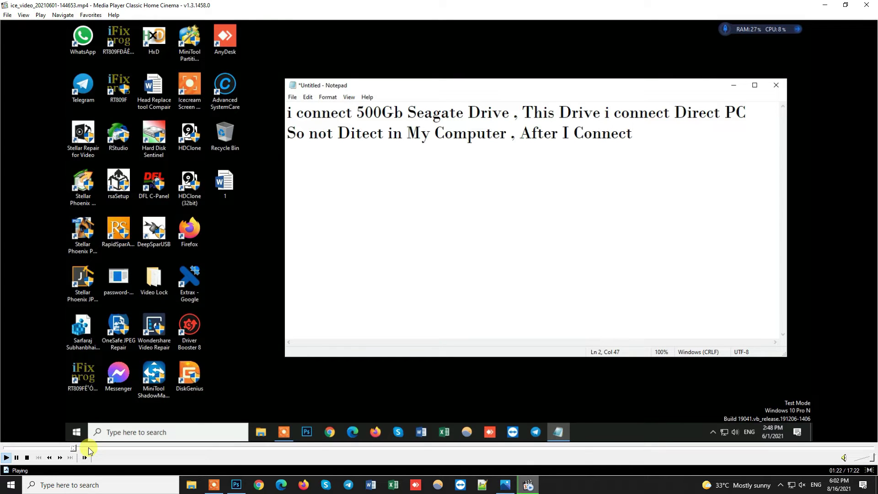
click(89, 447)
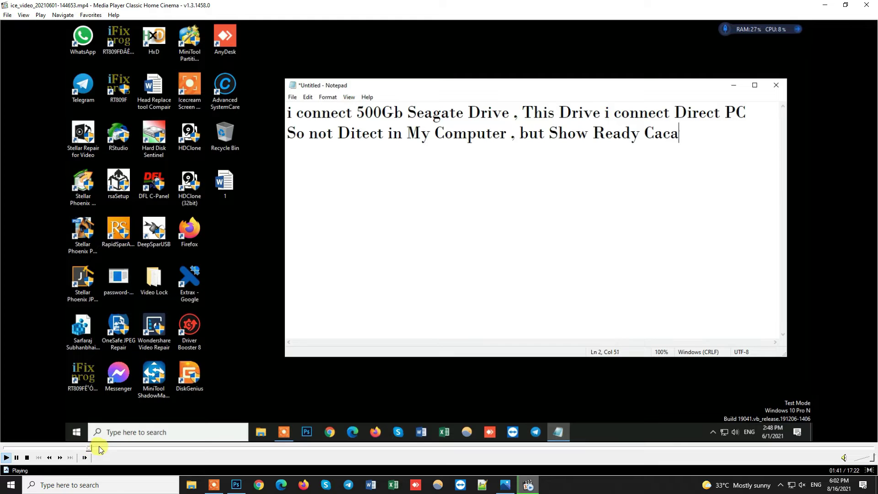
click(103, 448)
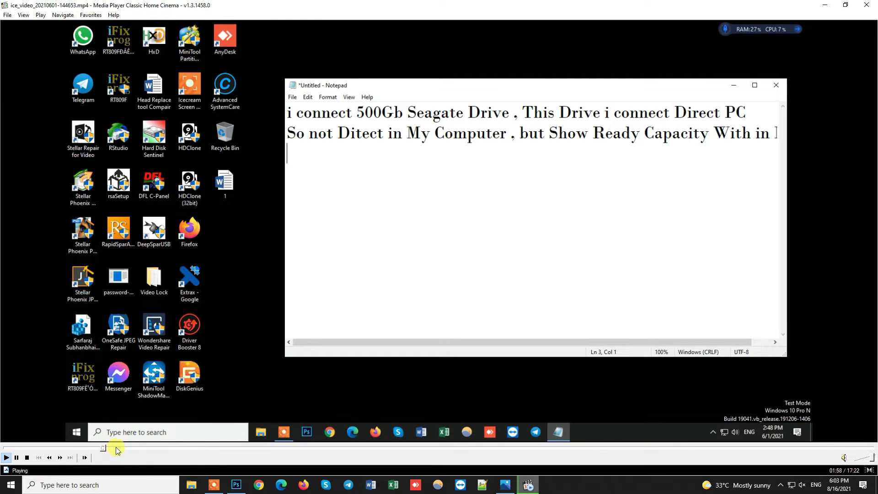
click(117, 447)
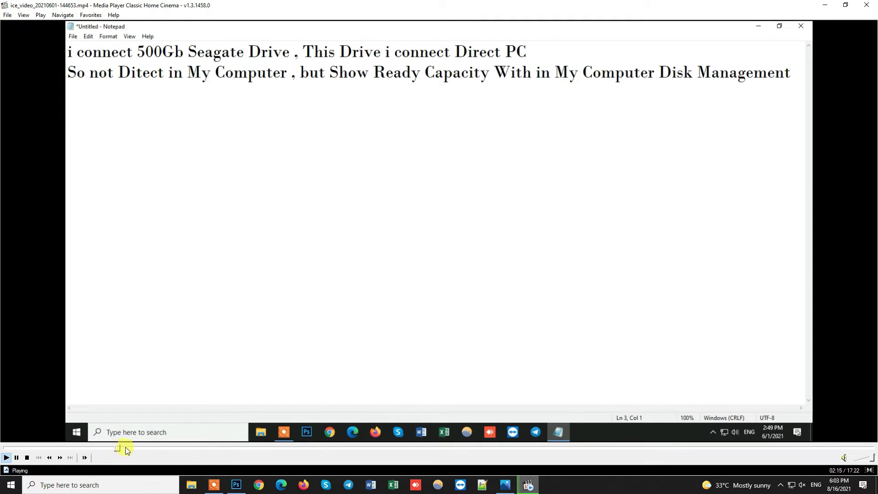
click(133, 448)
click(147, 447)
click(161, 447)
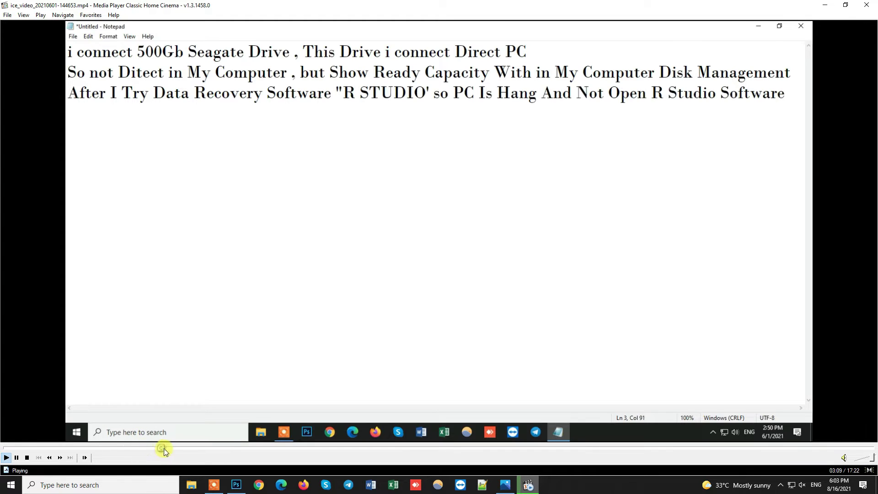
click(183, 447)
click(237, 447)
click(252, 448)
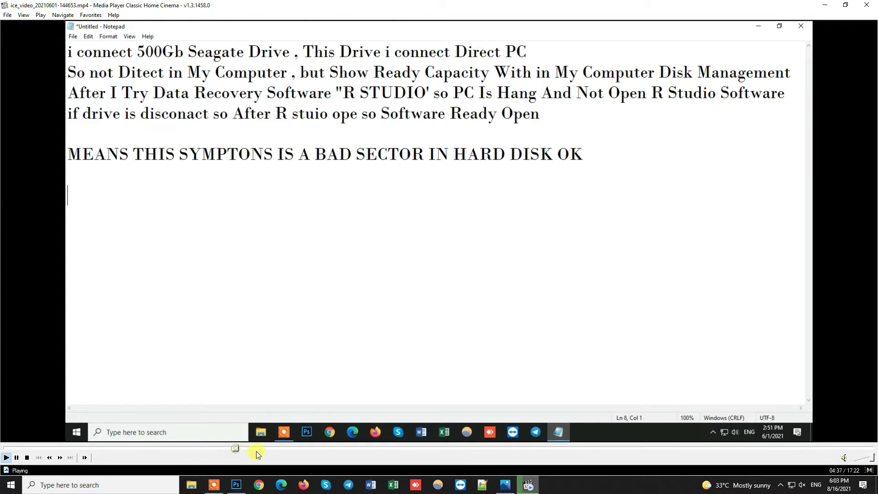
click(267, 449)
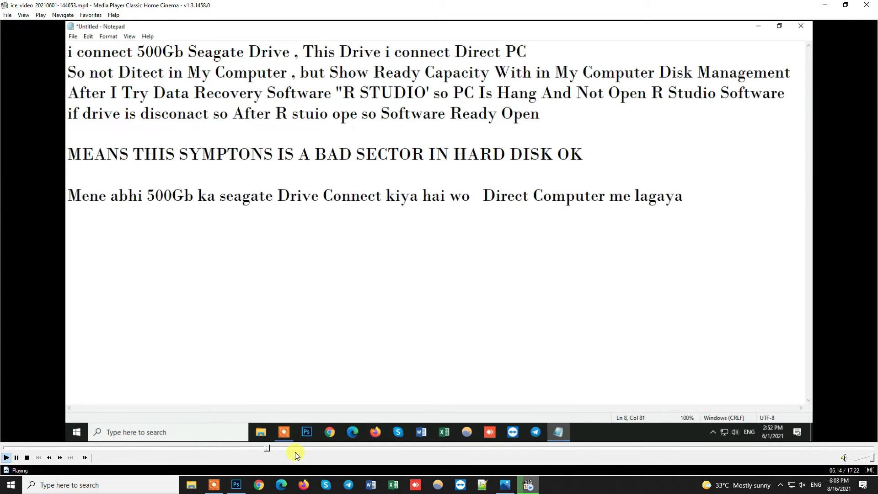
click(292, 448)
click(304, 448)
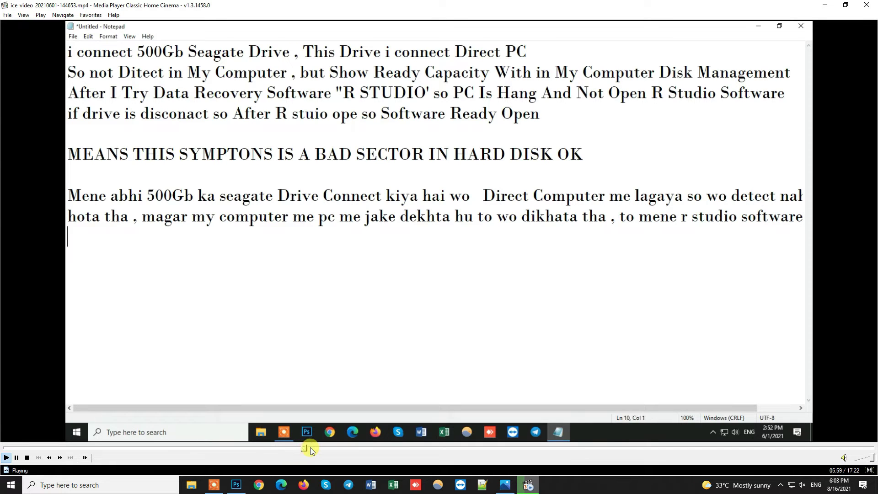
click(310, 447)
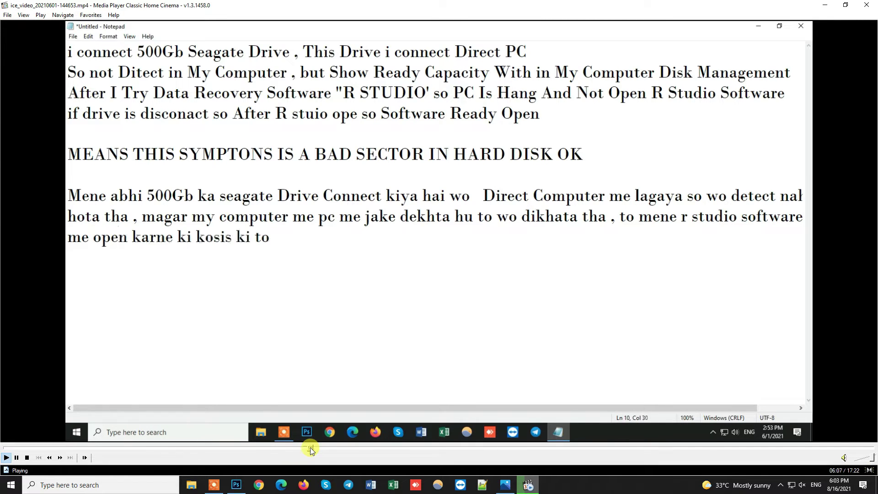
click(322, 448)
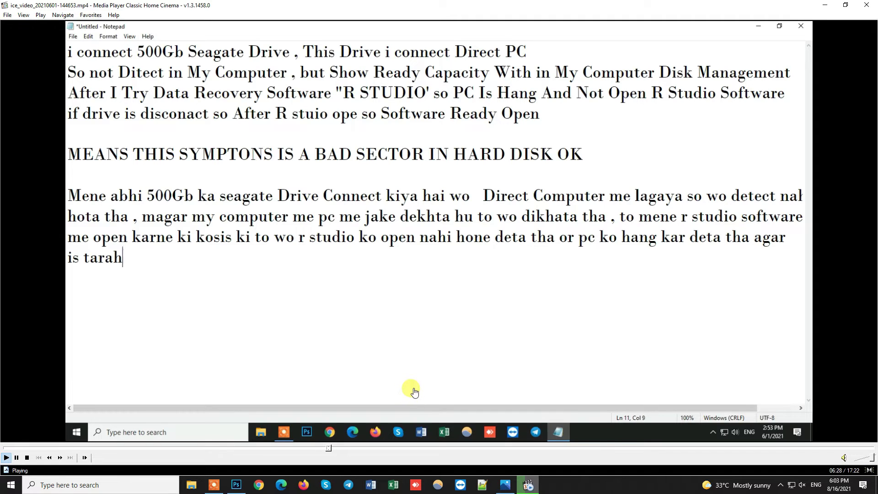
Jump to around 07:39, back to 07:28, and pause at 07:29 where the notes end
click(355, 447)
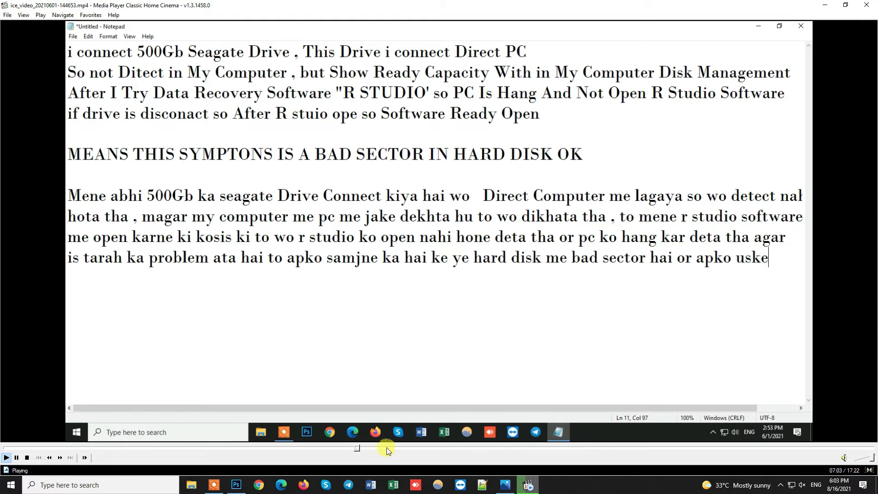
click(371, 448)
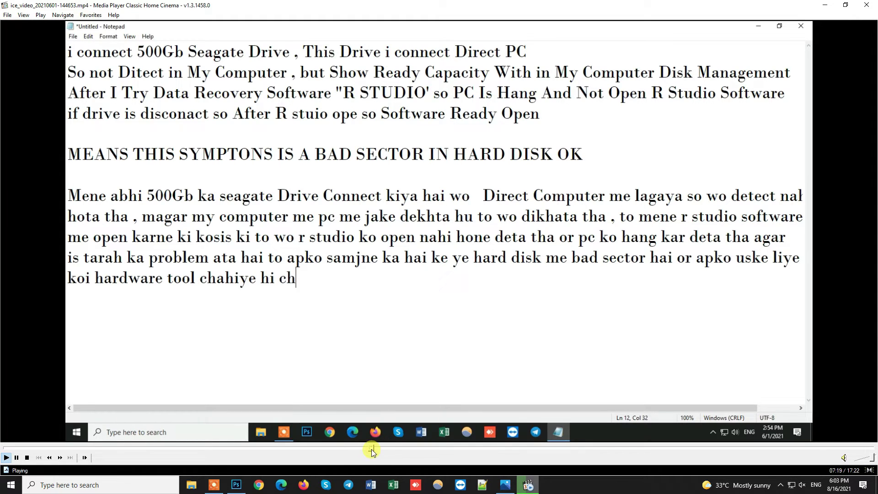
click(387, 448)
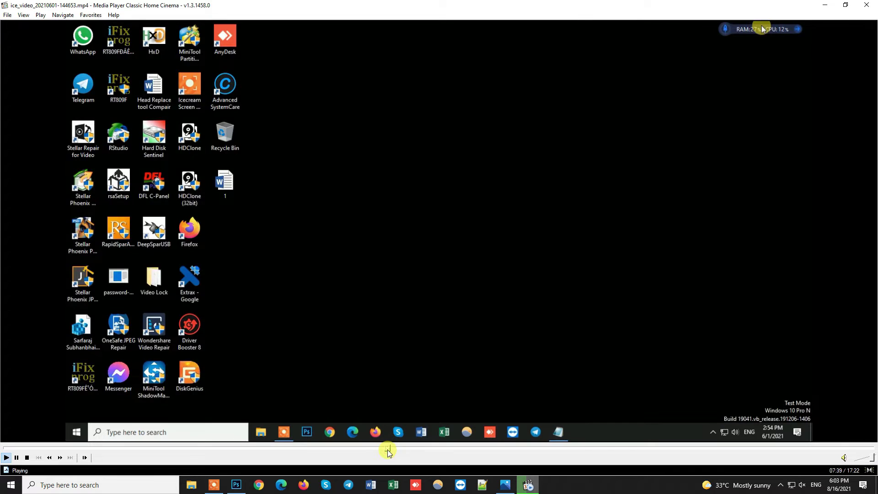
click(377, 448)
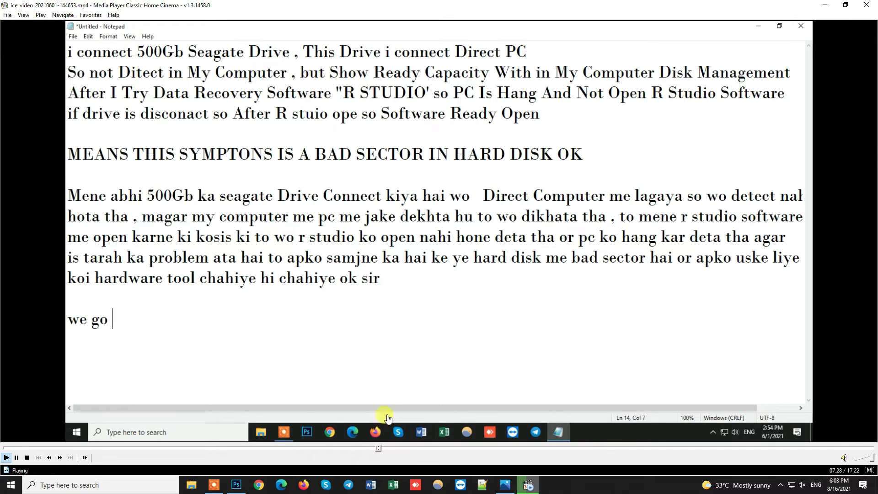
key(space)
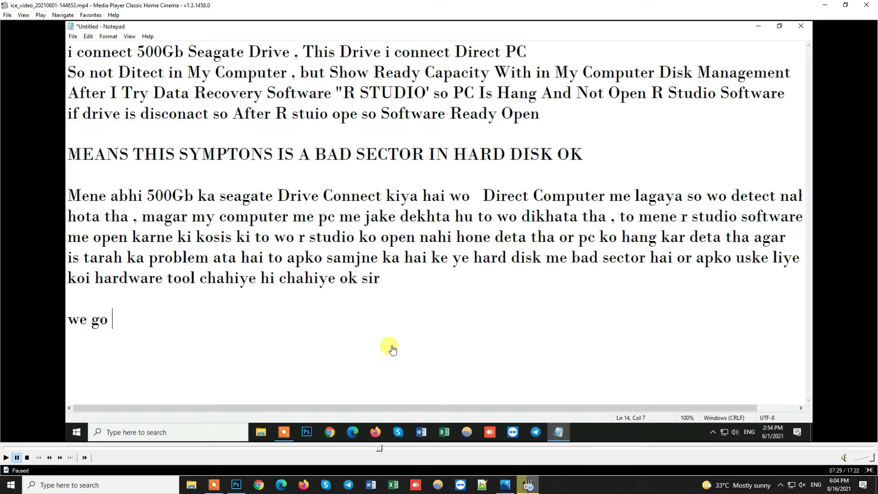
Resume playback and let it run to about 09:04, where eight NTFS partitions are listed
key(space)
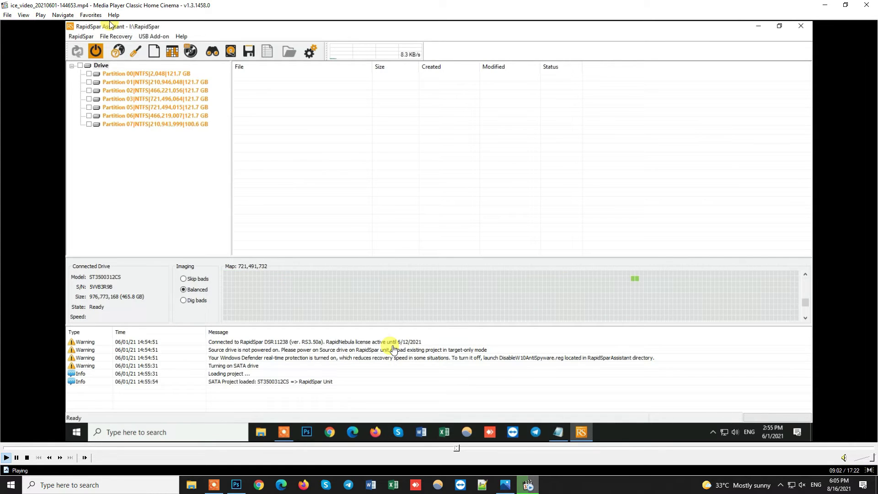
Pause at 09:04 on the connected-drive details, then resume playback toward 09:50
key(space)
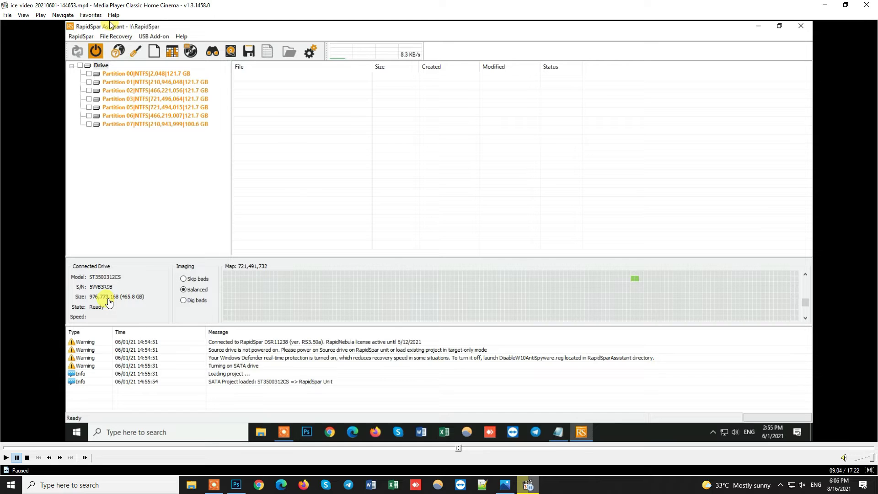
key(space)
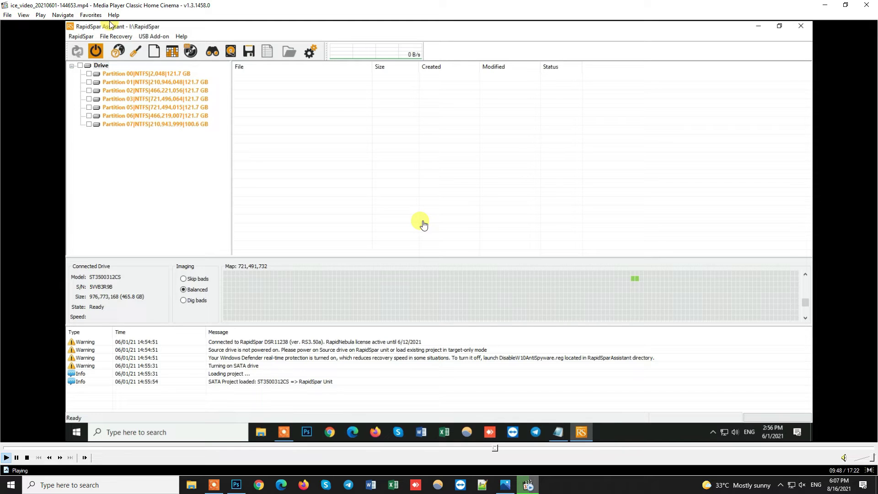
Skip ahead from 09:50 through 10:00, 10:32, 11:31 and 12:07 to about 13:12
click(505, 448)
click(532, 448)
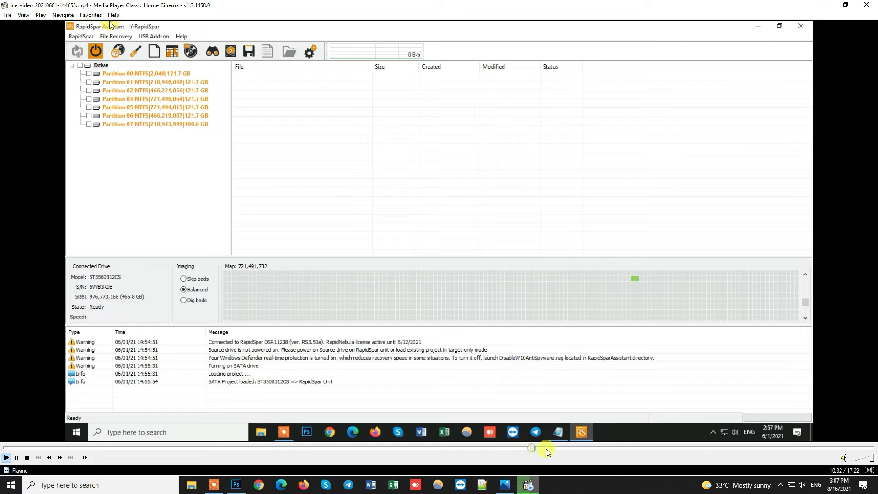
click(583, 448)
click(610, 448)
click(665, 448)
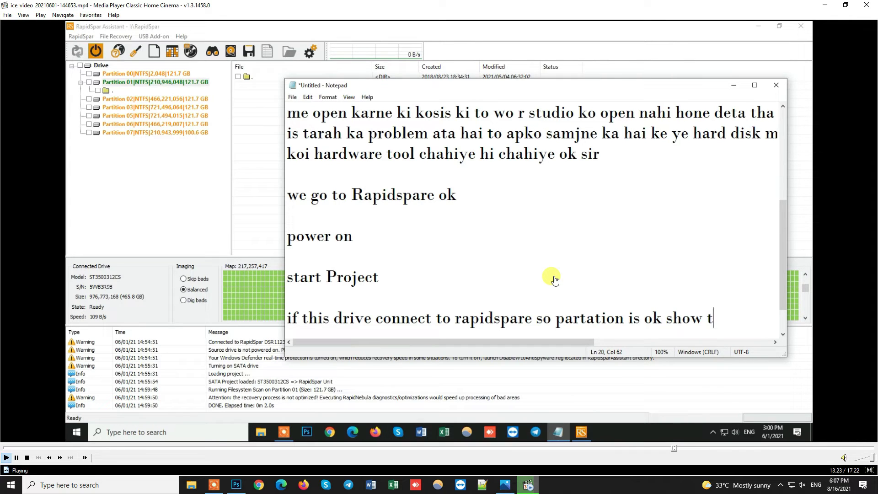
Rewind to 13:10, then to 12:31, and let playback run to the Recover Files dialog
click(663, 447)
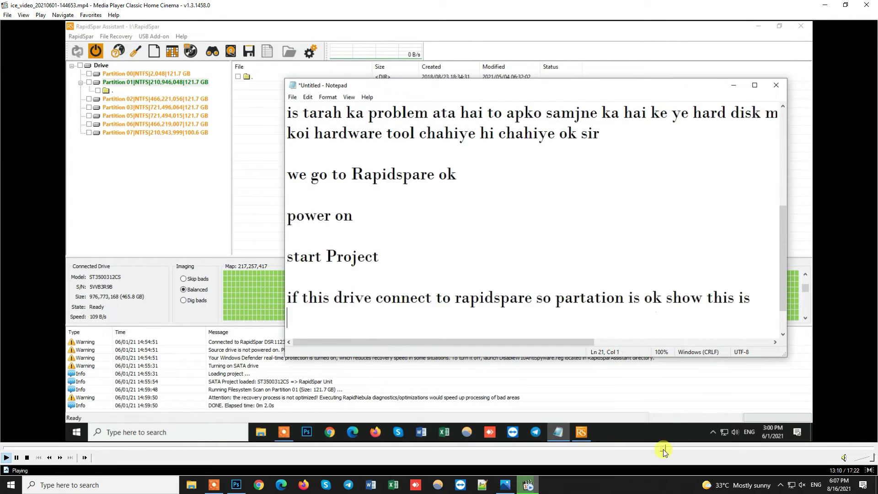
click(631, 447)
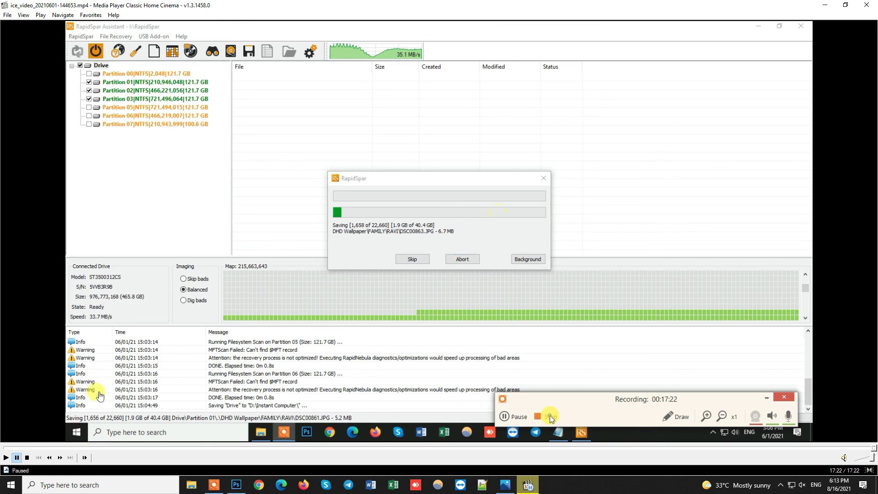
Stop the screen recording once the closing Thank You card is displayed
click(217, 485)
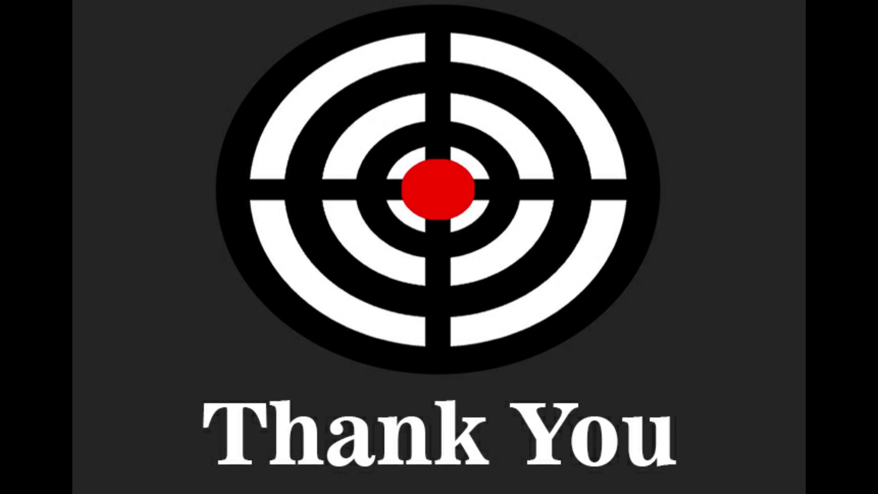